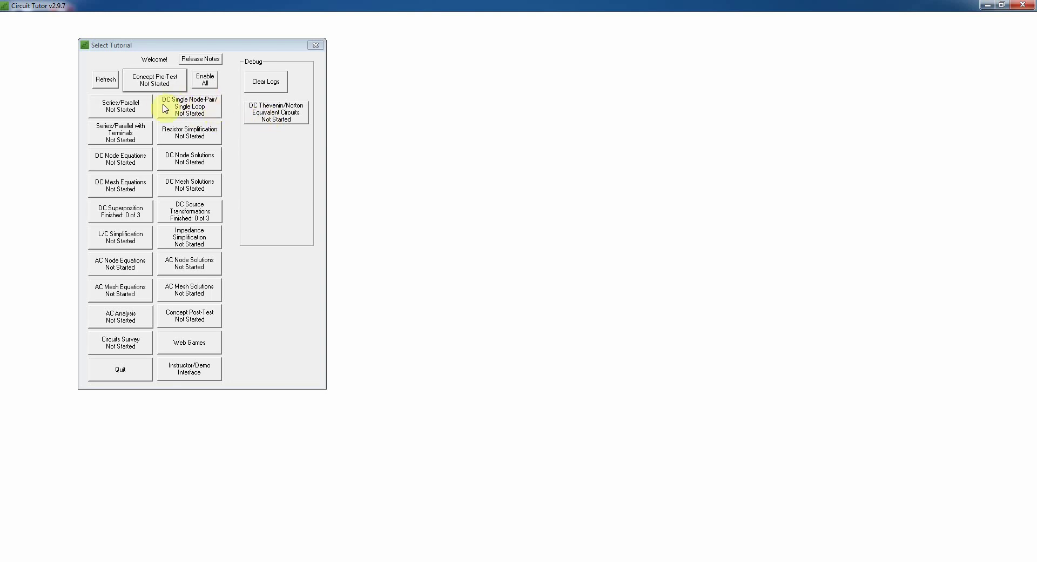
Step: After briefly viewing the Single Node-Pair/Single Loop tutorial, load the Level 1 Easy DC Superposition problem
{"action": "left_click", "coordinate": [199, 110]}
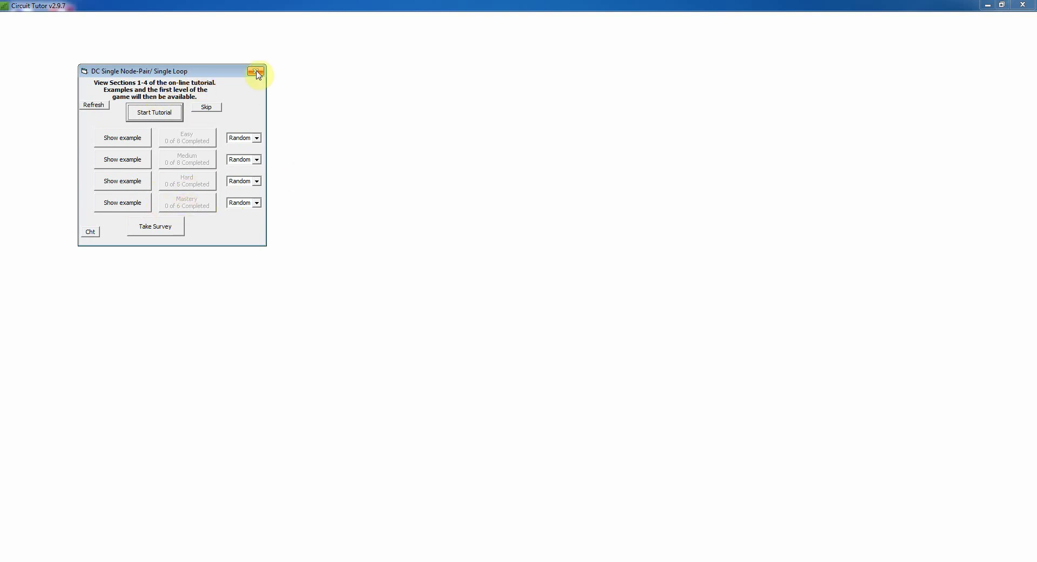
{"action": "left_click", "coordinate": [256, 71]}
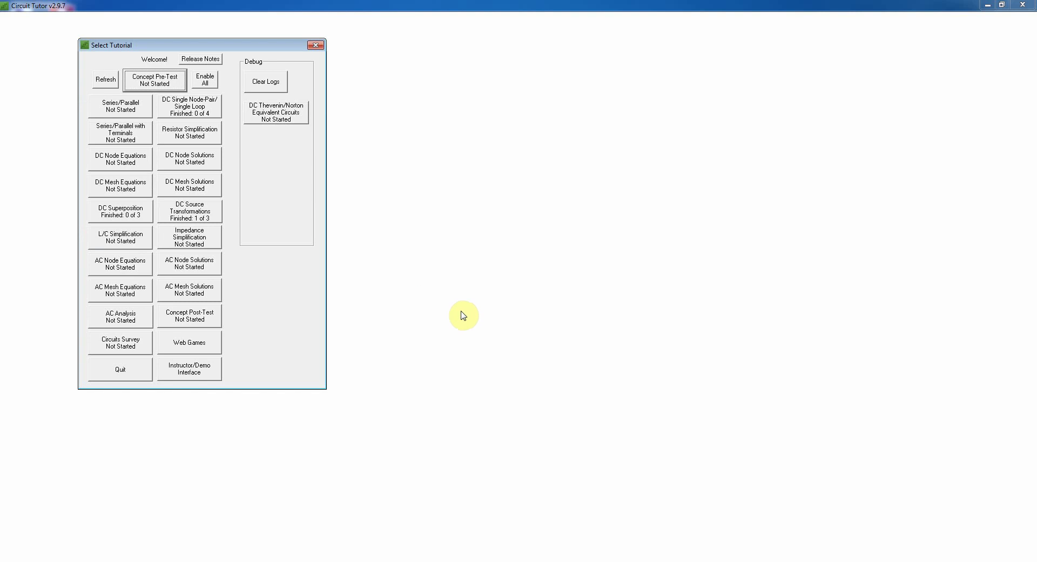
{"action": "left_click", "coordinate": [128, 216]}
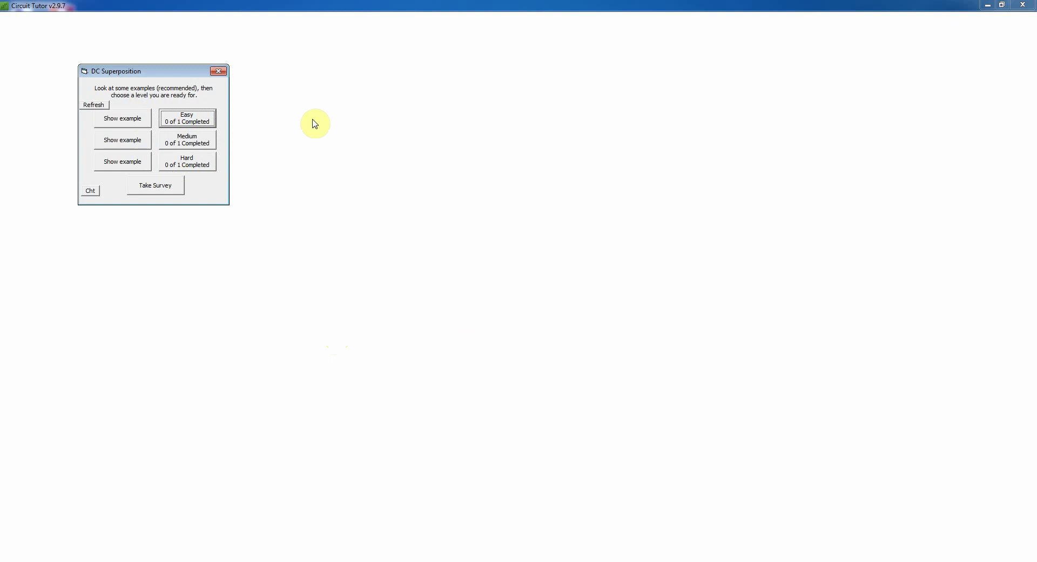
{"action": "left_click", "coordinate": [193, 121]}
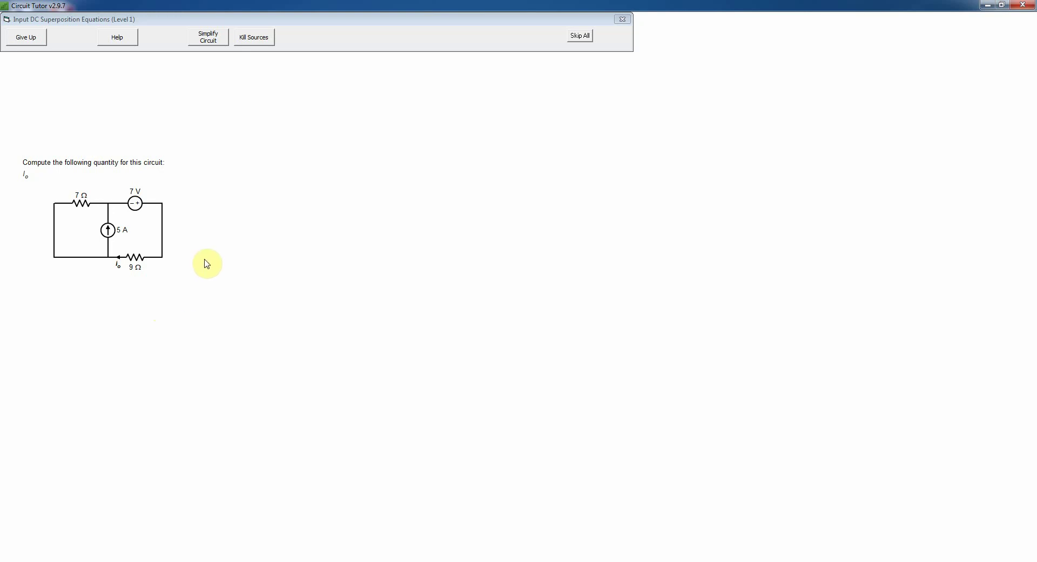
Step: Replace the 7 V voltage source with a short wire in Kill Sources mode
{"action": "left_click", "coordinate": [254, 39]}
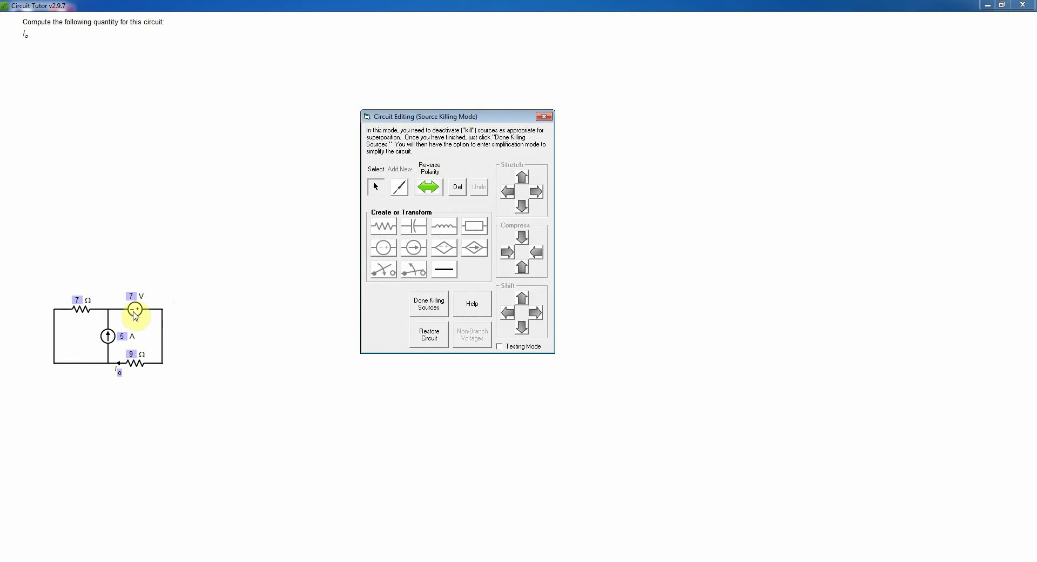
{"action": "left_click", "coordinate": [110, 339]}
{"action": "left_click", "coordinate": [135, 309]}
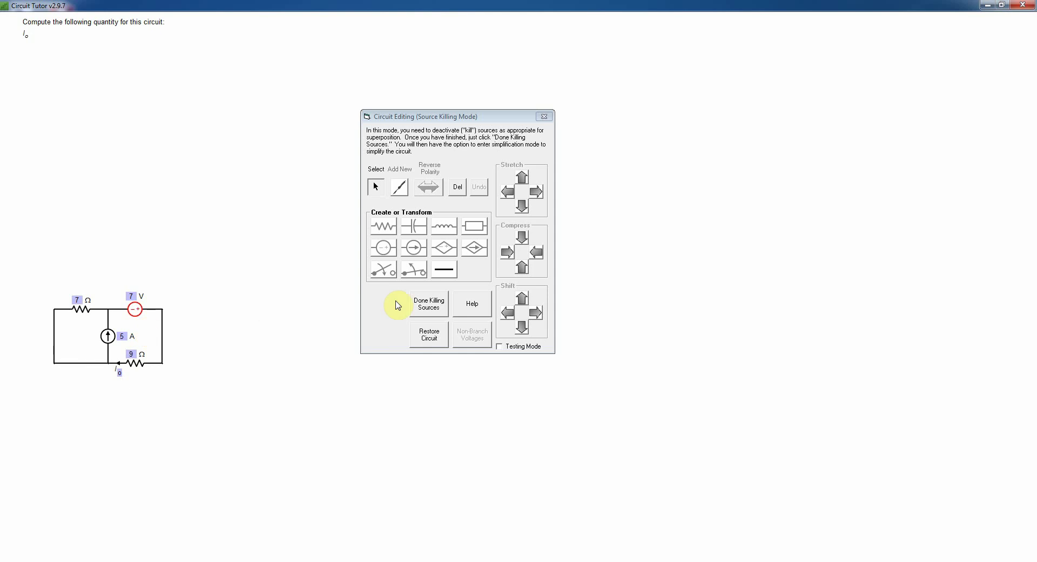
{"action": "left_click", "coordinate": [445, 273]}
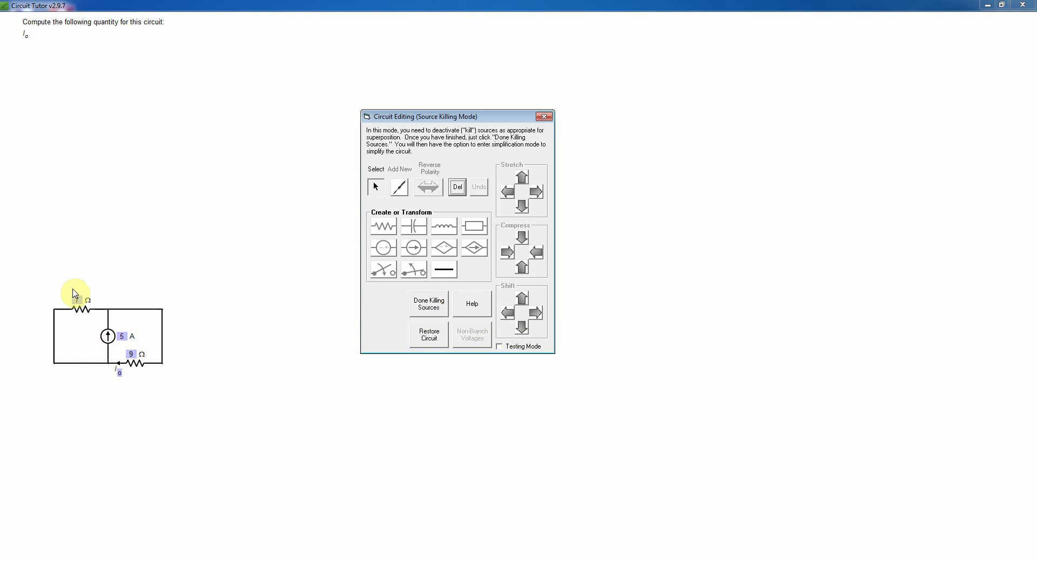
Step: Finish killing sources and choose Single Node-Pair analysis for the 5 A-only circuit
{"action": "left_click", "coordinate": [429, 303]}
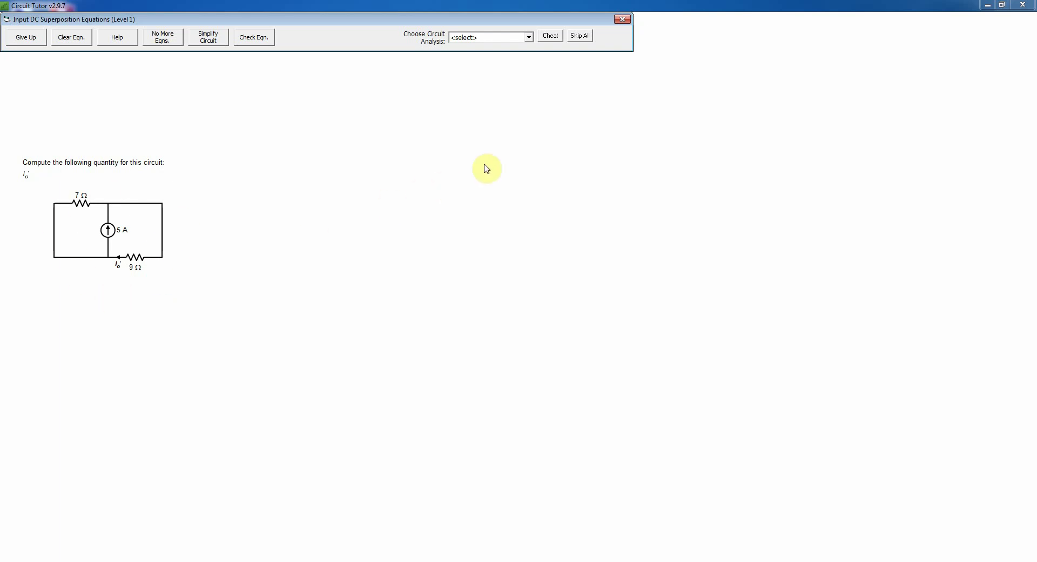
{"action": "left_click", "coordinate": [530, 38]}
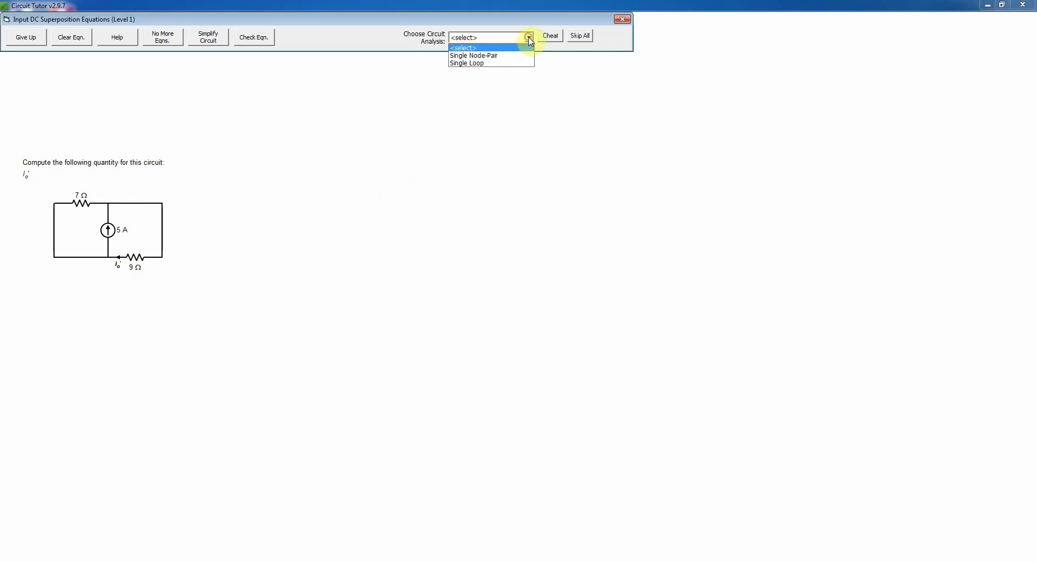
{"action": "left_click", "coordinate": [490, 56]}
{"action": "left_click", "coordinate": [396, 39]}
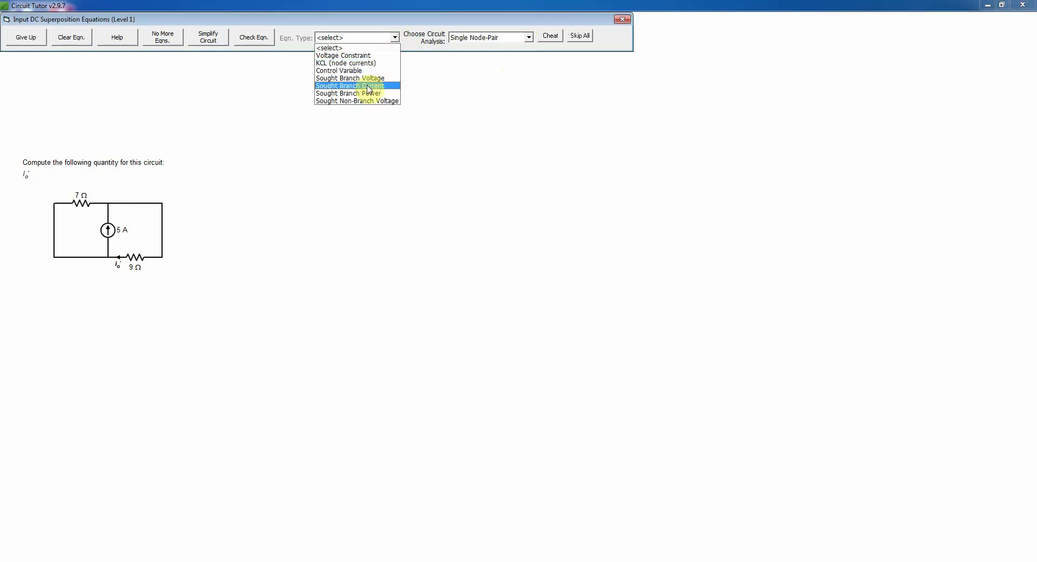
Step: Build and check the sought-current equation Io' = 5 A · 7 Ω/(7 Ω + 9 Ω), then end equation entry
{"action": "left_click", "coordinate": [369, 86]}
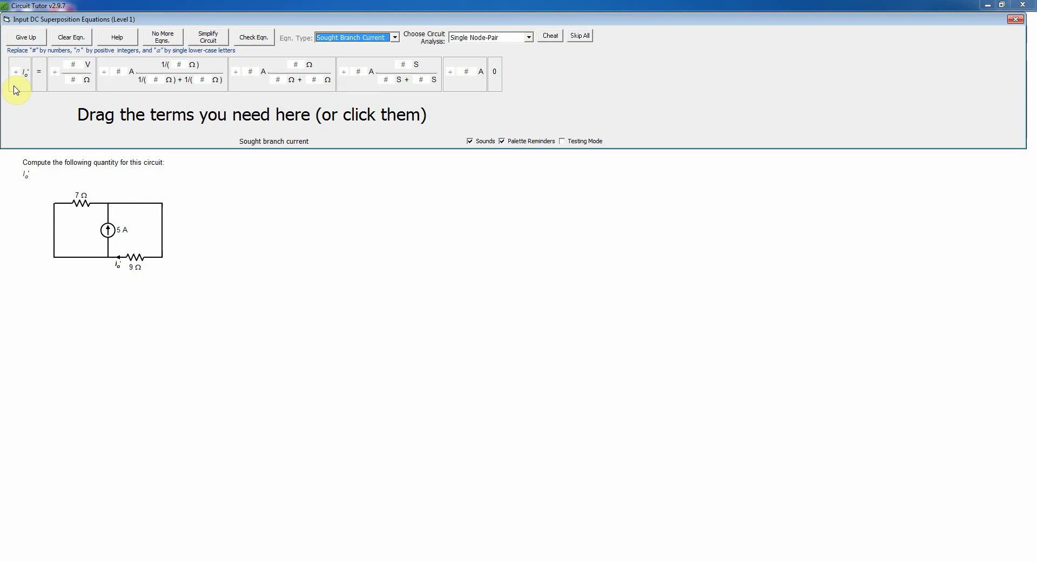
{"action": "left_click", "coordinate": [15, 86]}
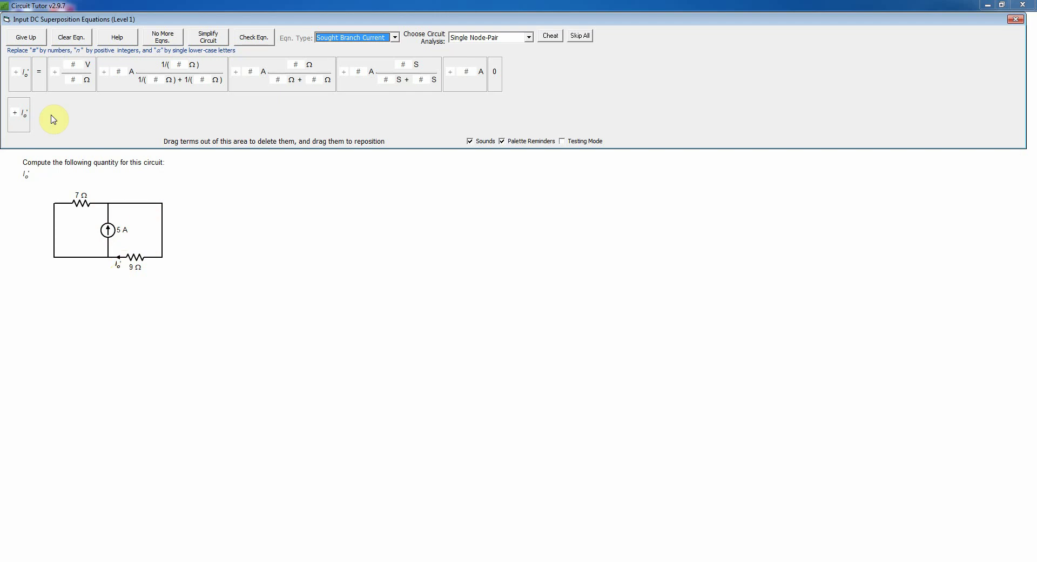
{"action": "left_click", "coordinate": [36, 81]}
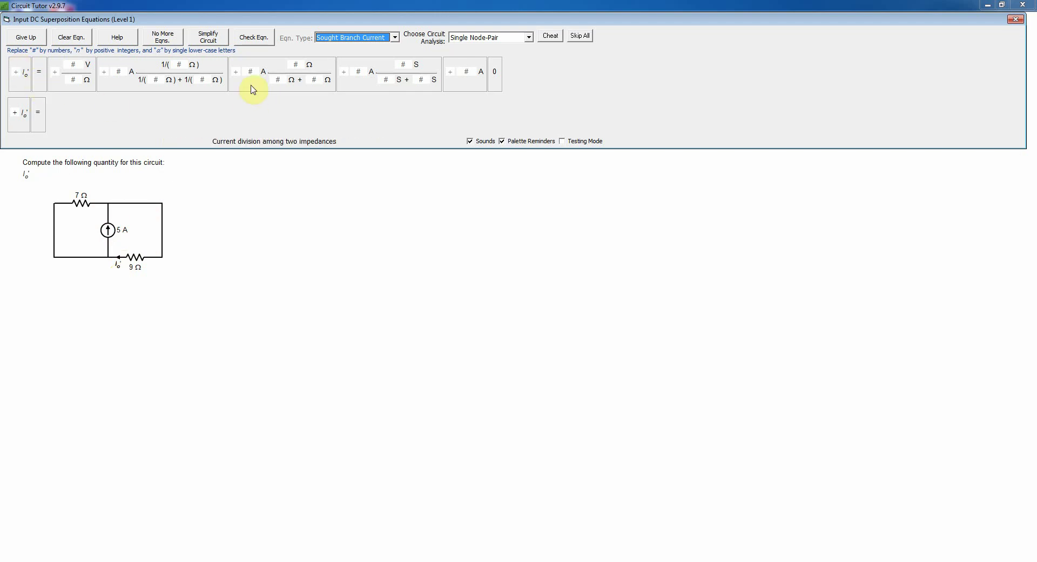
{"action": "left_click", "coordinate": [253, 87]}
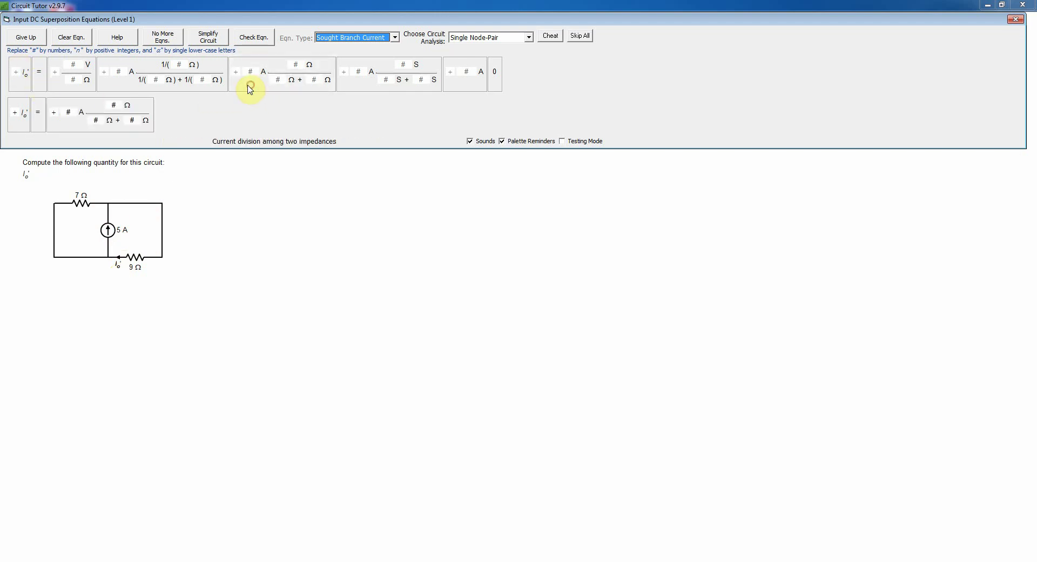
{"action": "left_click", "coordinate": [70, 111]}
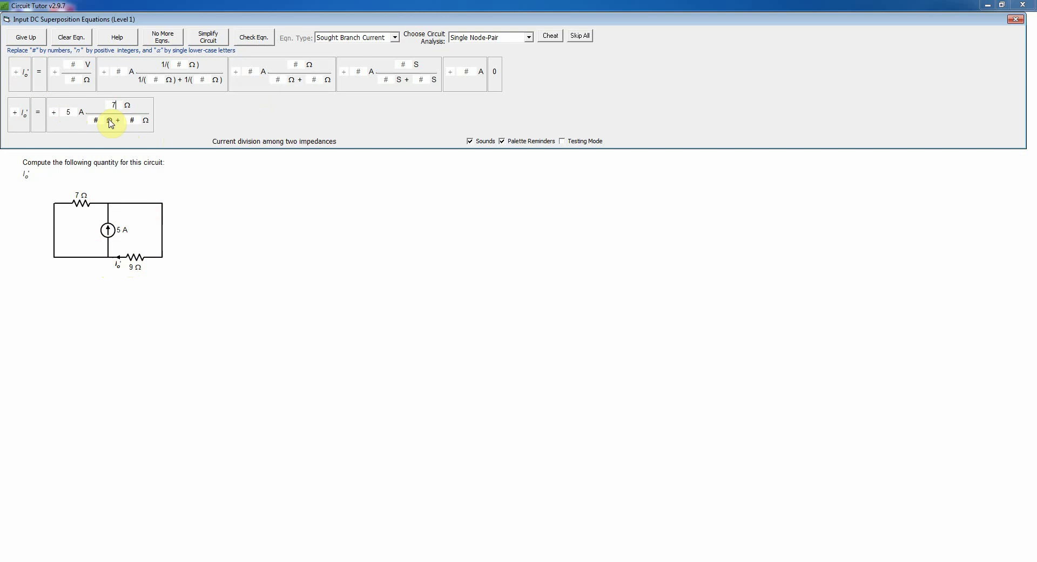
{"action": "left_click", "coordinate": [134, 121]}
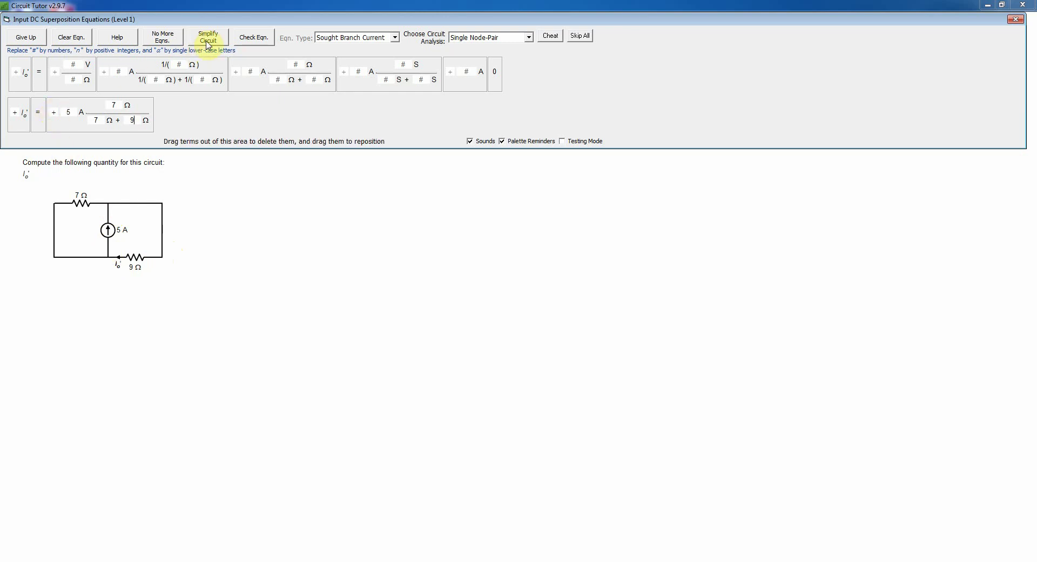
{"action": "left_click", "coordinate": [254, 38]}
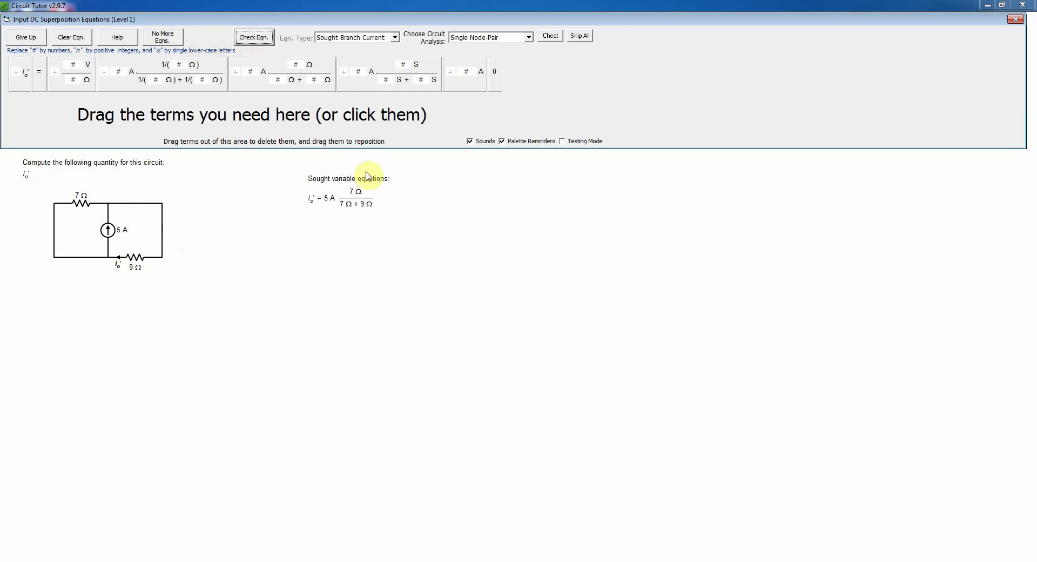
{"action": "left_click", "coordinate": [164, 38]}
Step: Fill in Io' = 2.19 A using Cheat and get it confirmed correct
{"action": "left_click", "coordinate": [622, 328]}
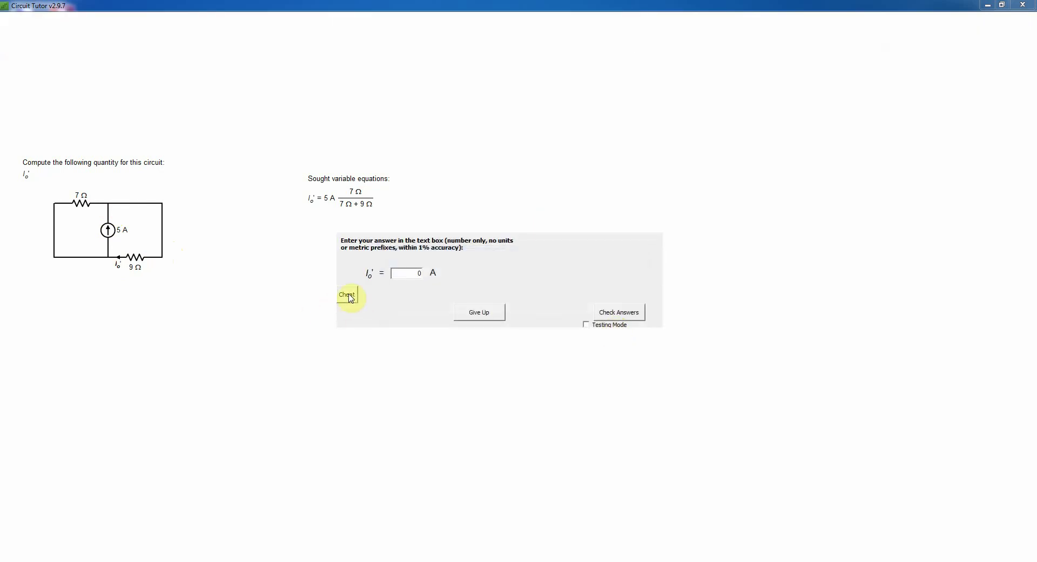
{"action": "left_click", "coordinate": [349, 296]}
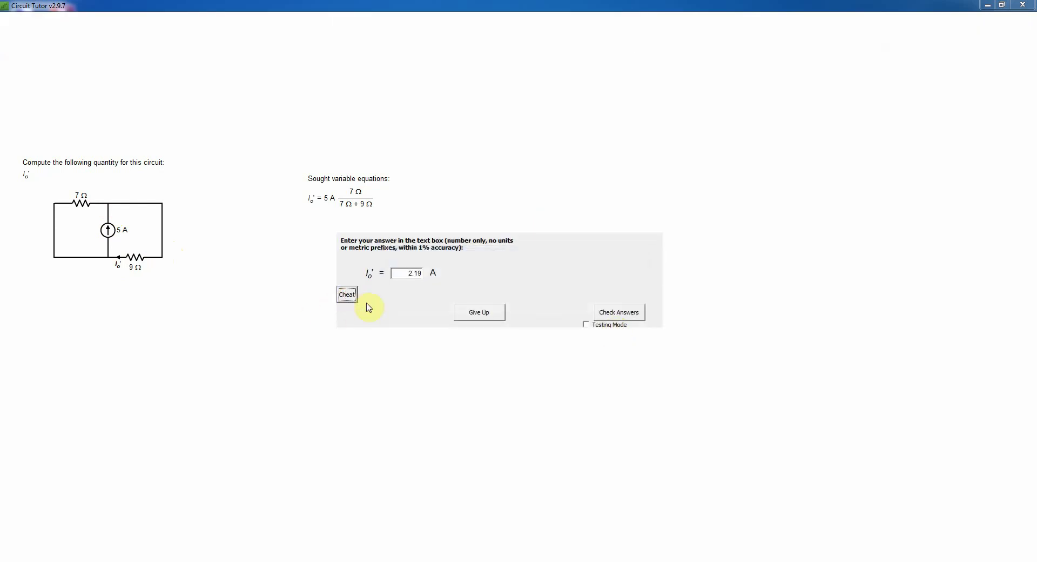
{"action": "left_click", "coordinate": [631, 313]}
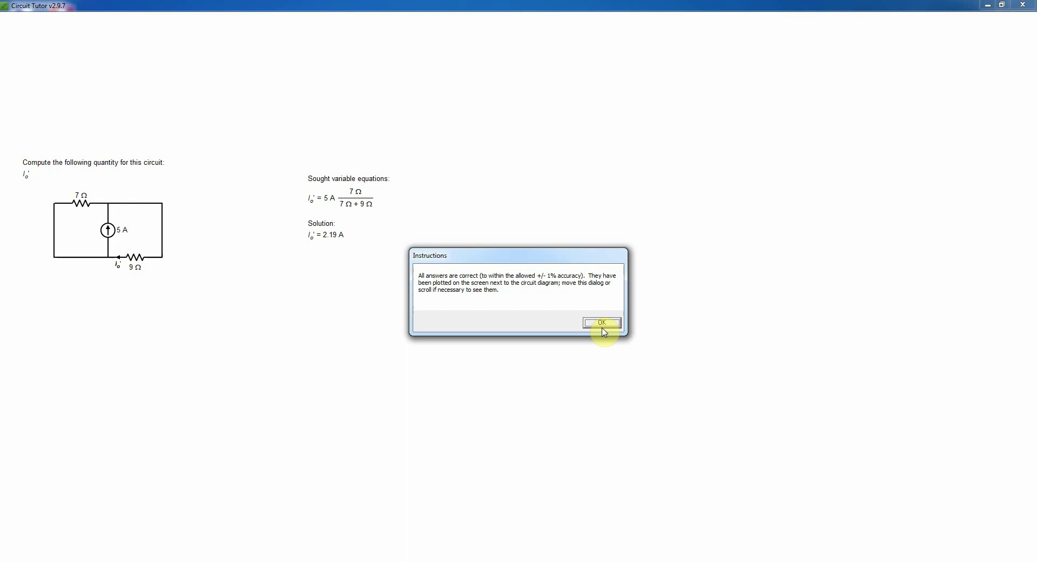
{"action": "left_click", "coordinate": [603, 327]}
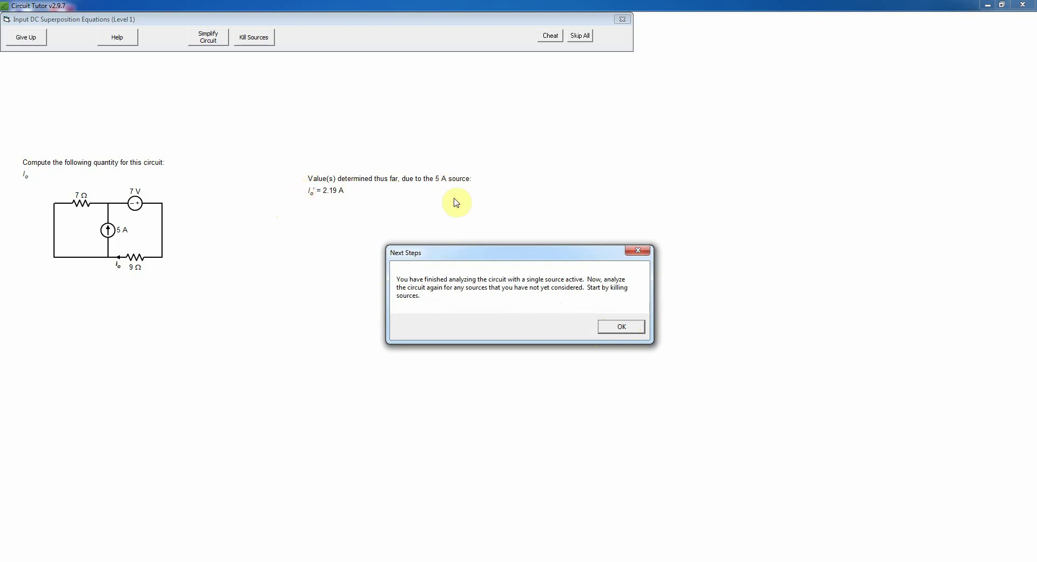
Step: Delete the 5 A current source, leaving an open branch, and finish killing sources
{"action": "left_click", "coordinate": [622, 327]}
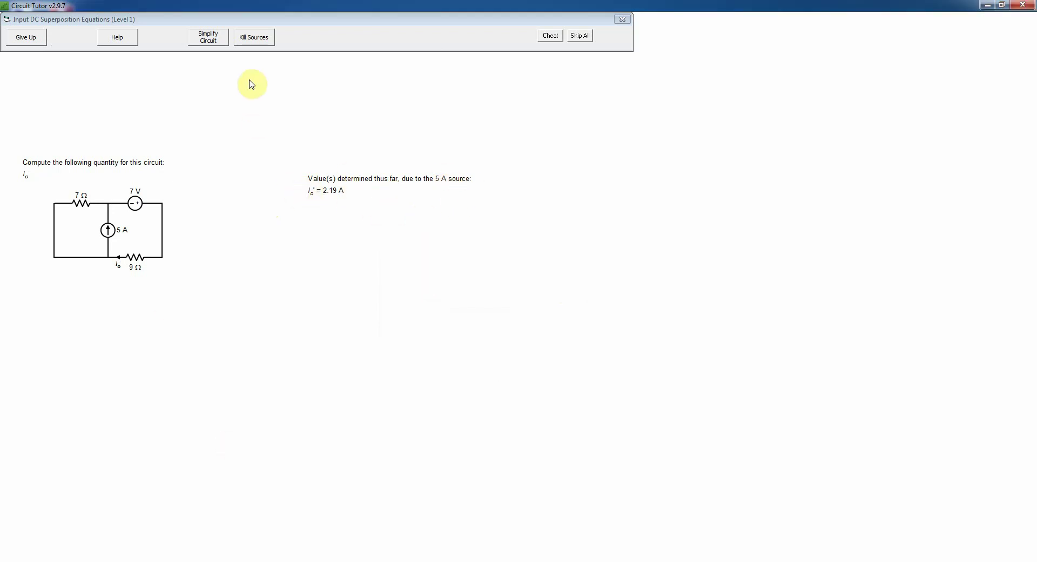
{"action": "left_click", "coordinate": [258, 38]}
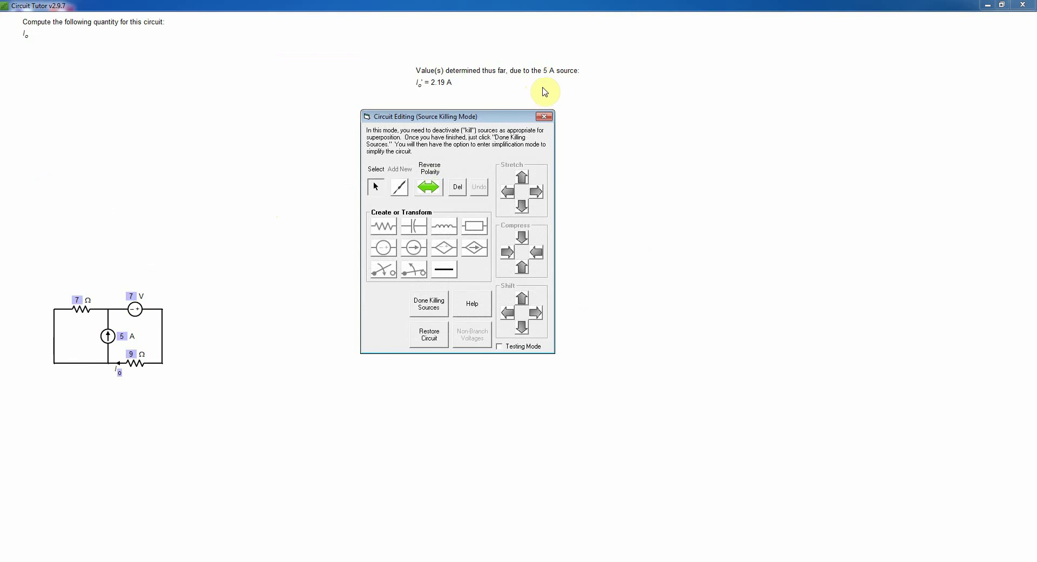
{"action": "left_click", "coordinate": [112, 338]}
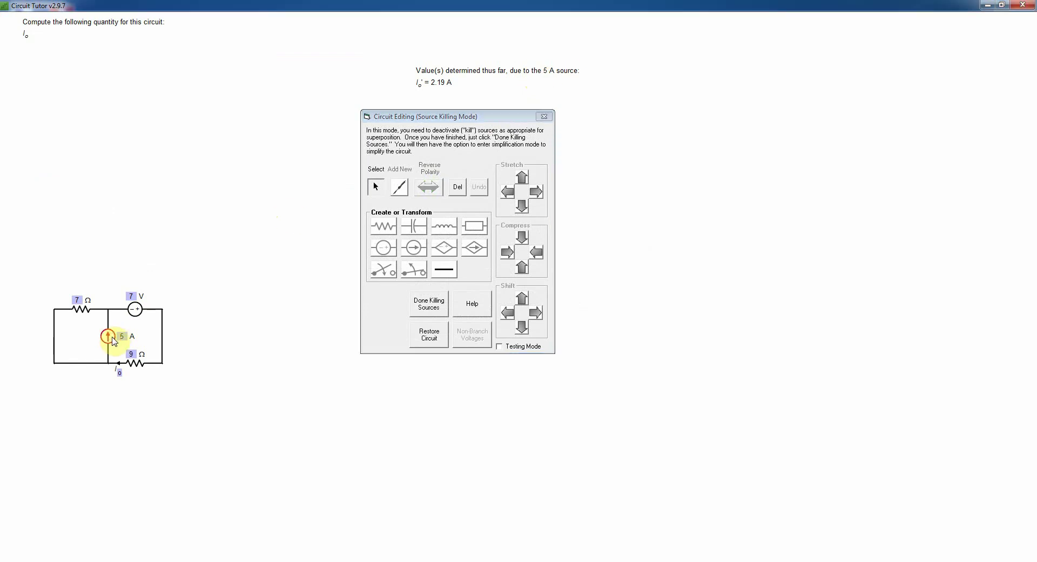
{"action": "left_click", "coordinate": [112, 338]}
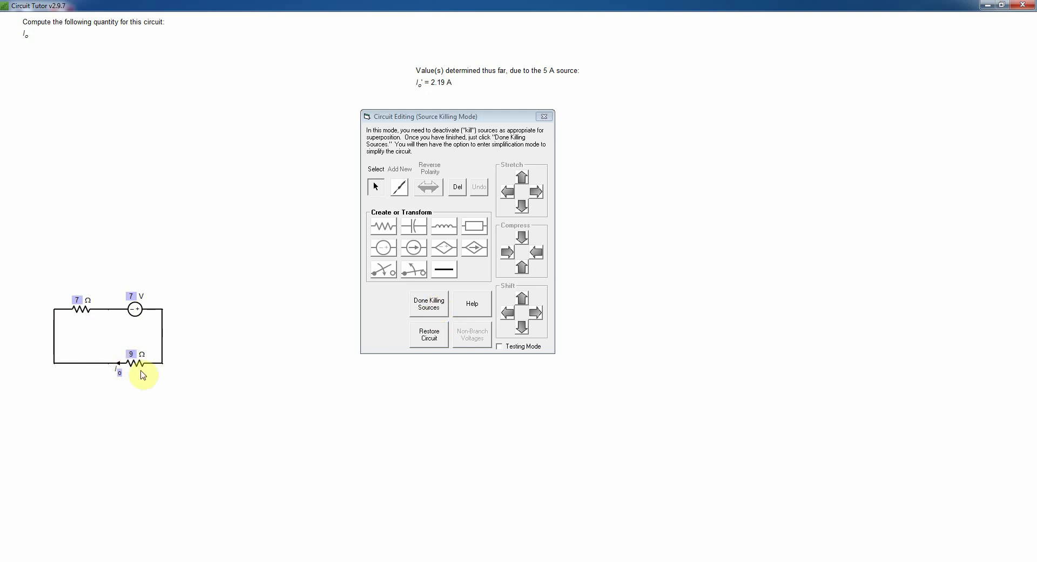
{"action": "left_click", "coordinate": [430, 308]}
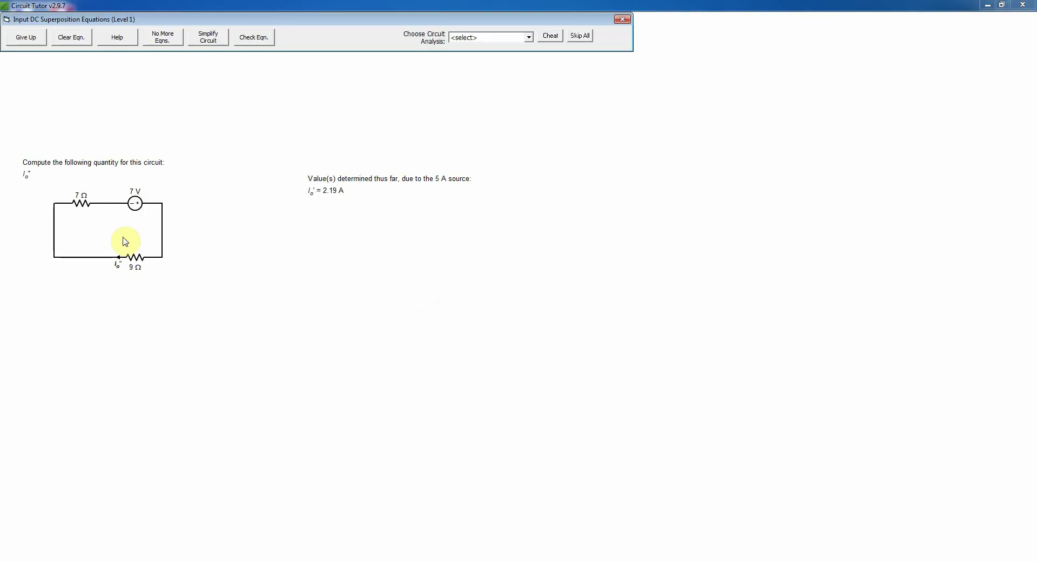
Step: Change the 9 Ω resistor to 16 Ω, short the 7 Ω resistor, and verify the combination
{"action": "left_click", "coordinate": [208, 37]}
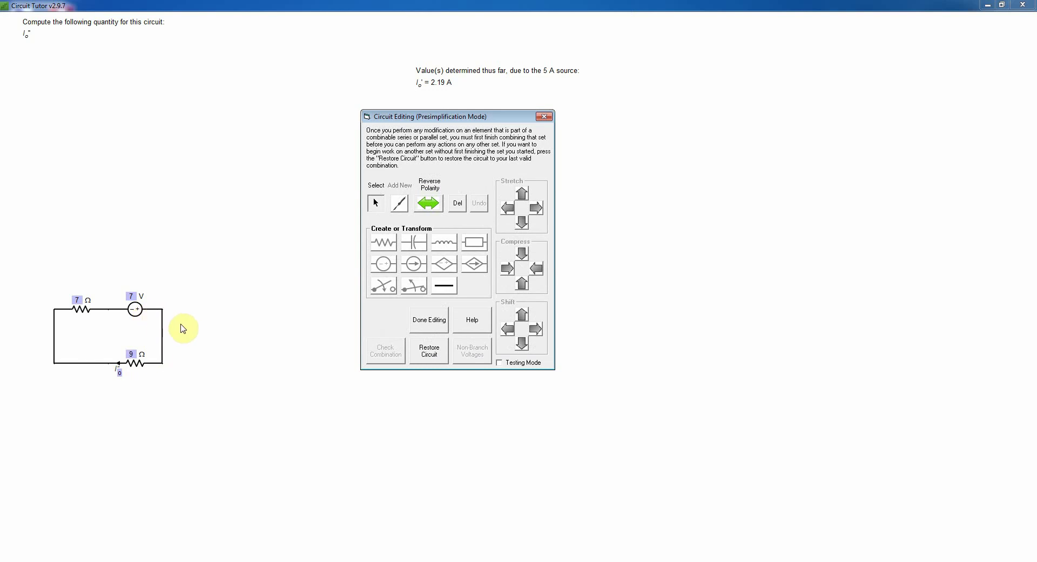
{"action": "left_click", "coordinate": [131, 353]}
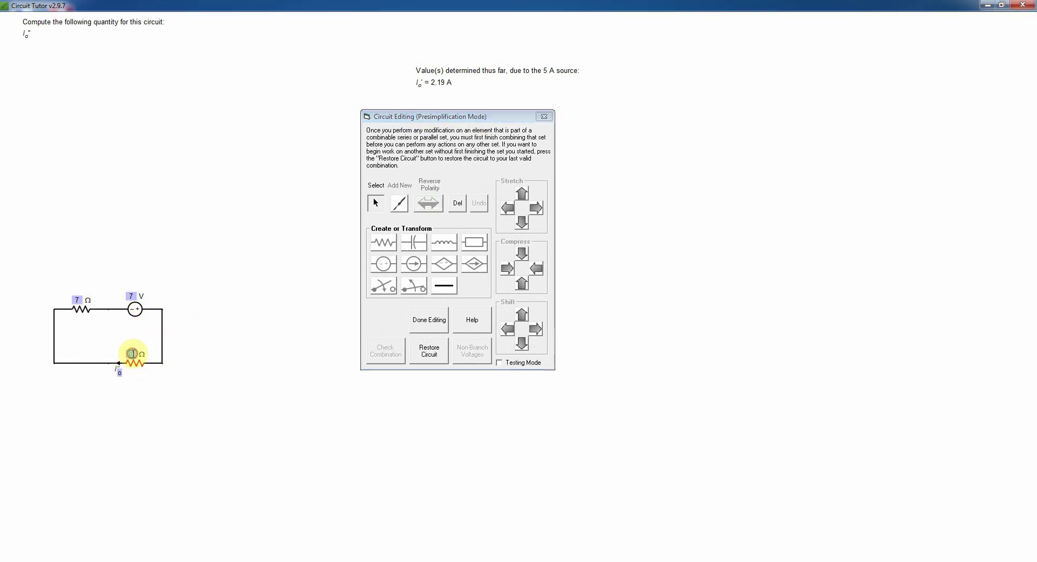
{"action": "type", "text": "16"}
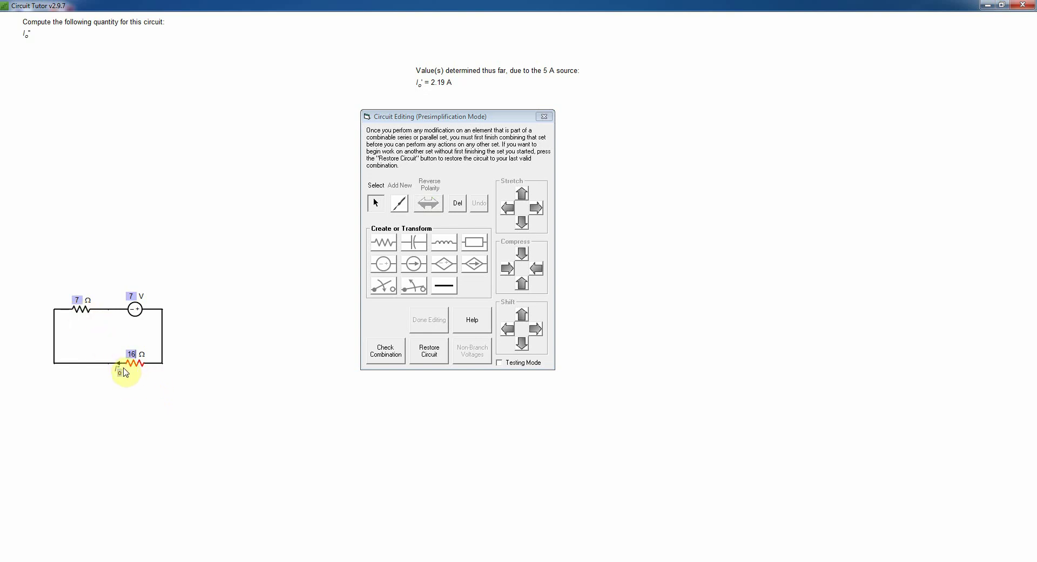
{"action": "left_click", "coordinate": [82, 309]}
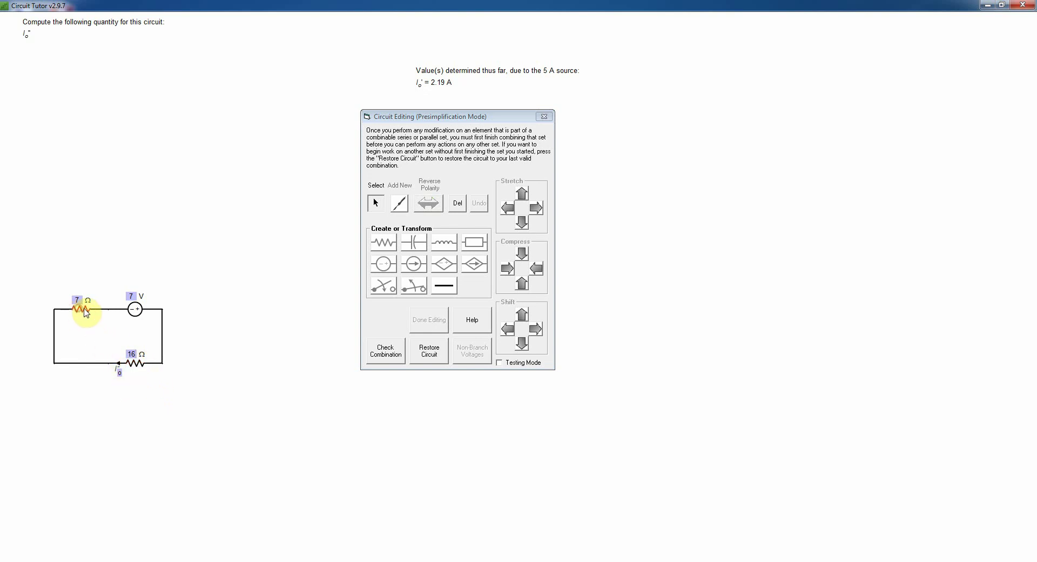
{"action": "left_click", "coordinate": [444, 291]}
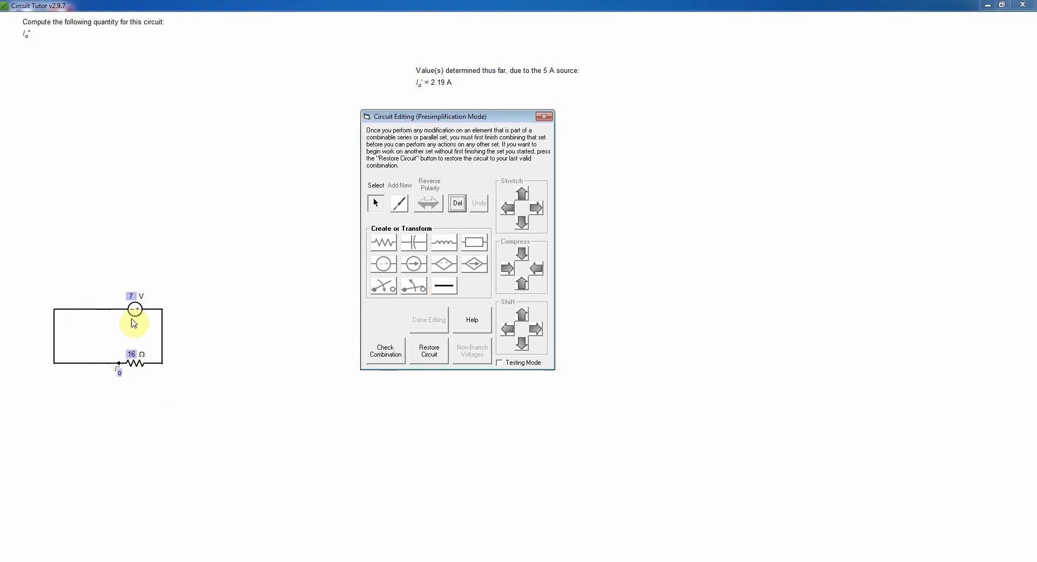
{"action": "left_click", "coordinate": [395, 358]}
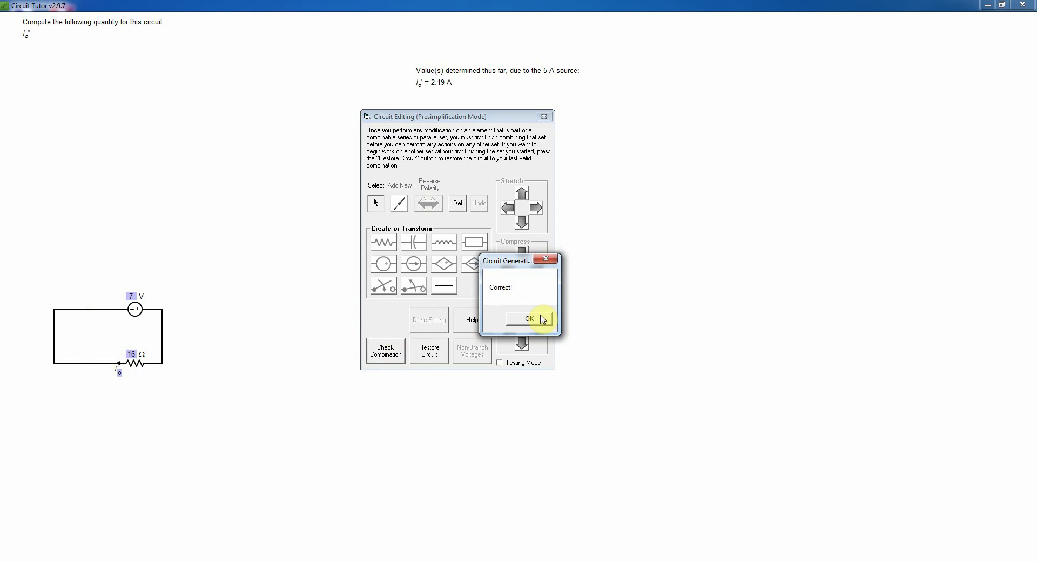
{"action": "left_click", "coordinate": [542, 320]}
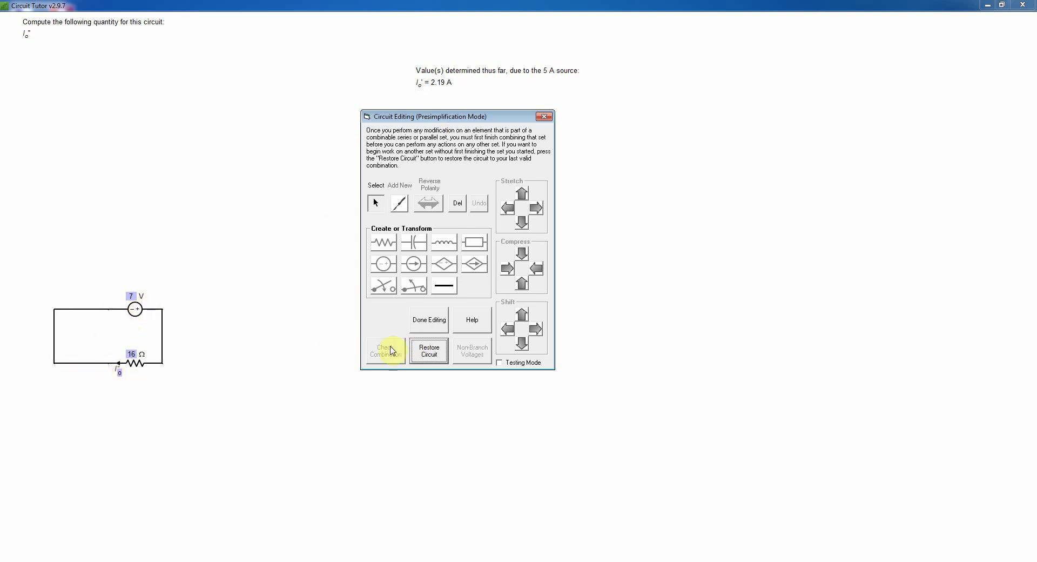
Step: Finish simplifying, then pick Single Node-Pair analysis and the Sought Branch Current equation type
{"action": "left_click", "coordinate": [425, 325]}
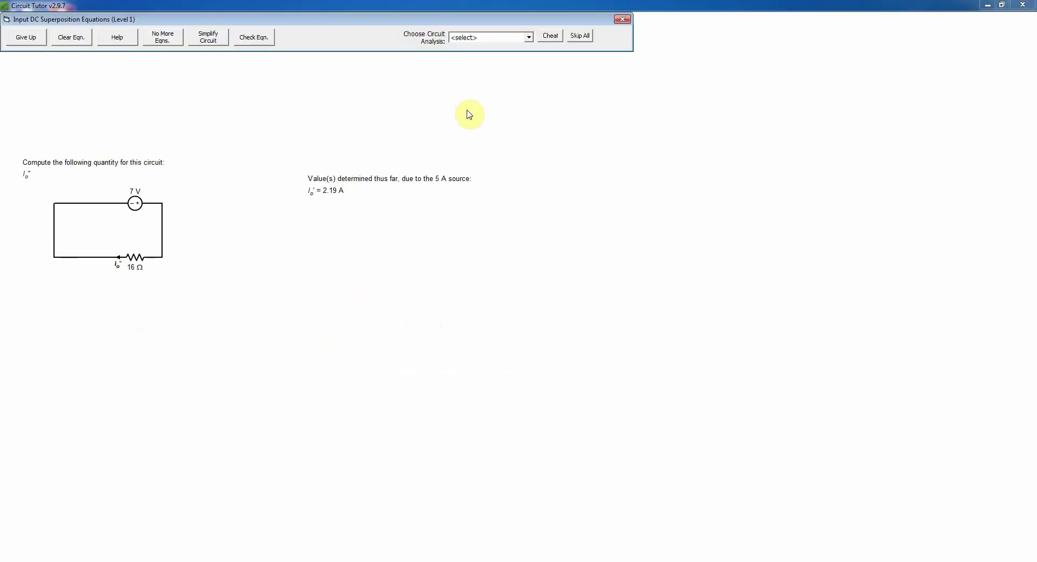
{"action": "left_click", "coordinate": [529, 38]}
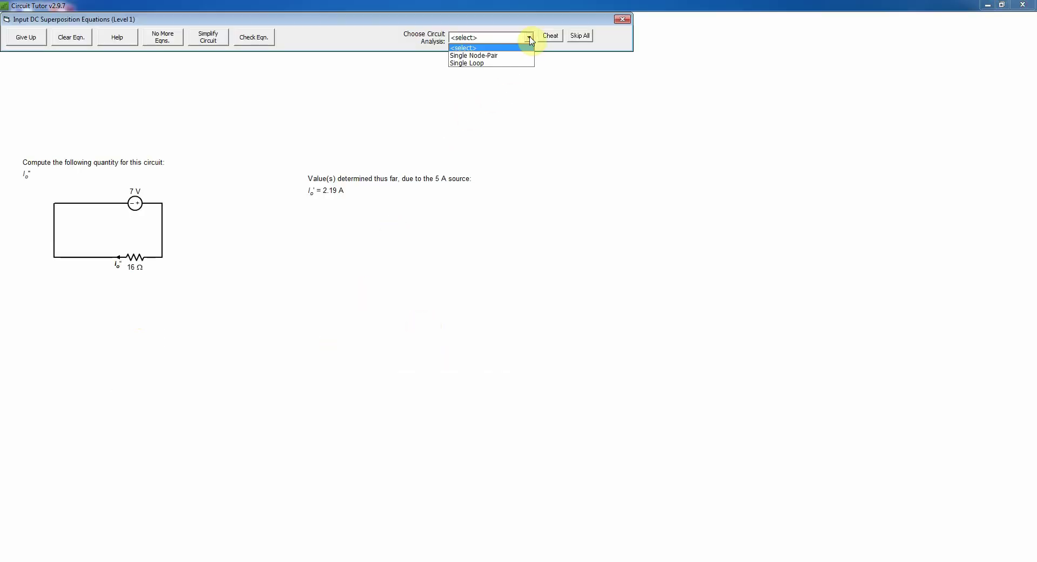
{"action": "left_click", "coordinate": [500, 56]}
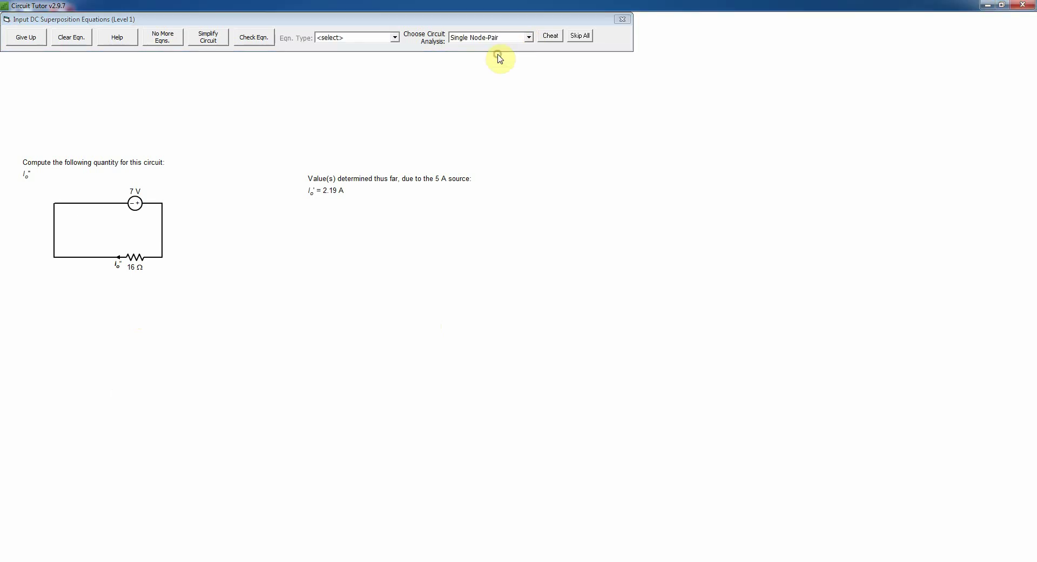
{"action": "left_click", "coordinate": [397, 38]}
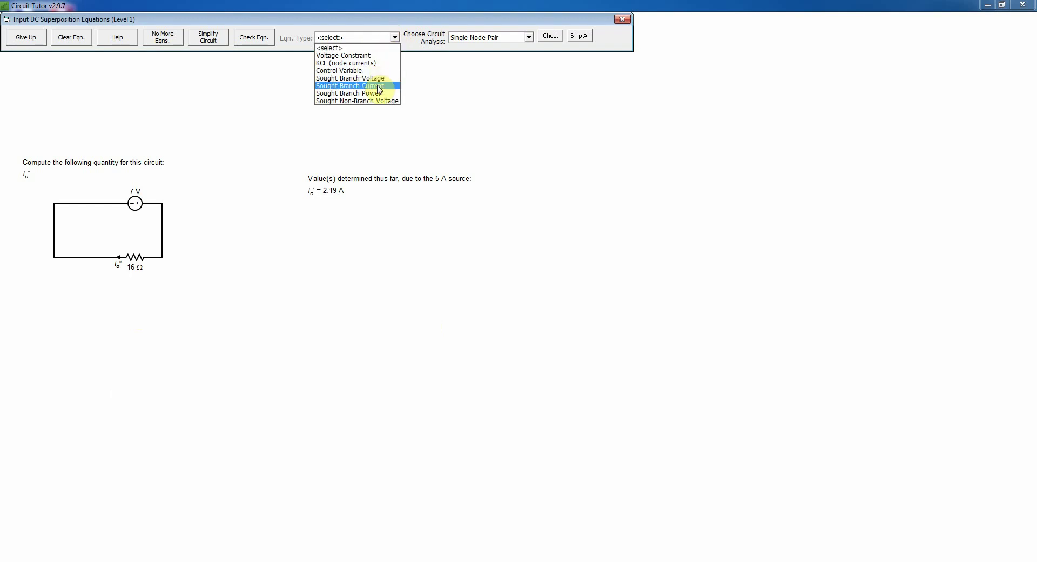
{"action": "left_click", "coordinate": [380, 87]}
Step: Enter and check the equation Io'' = 7 V / 16 Ω, then end equation entry
{"action": "left_click", "coordinate": [29, 85]}
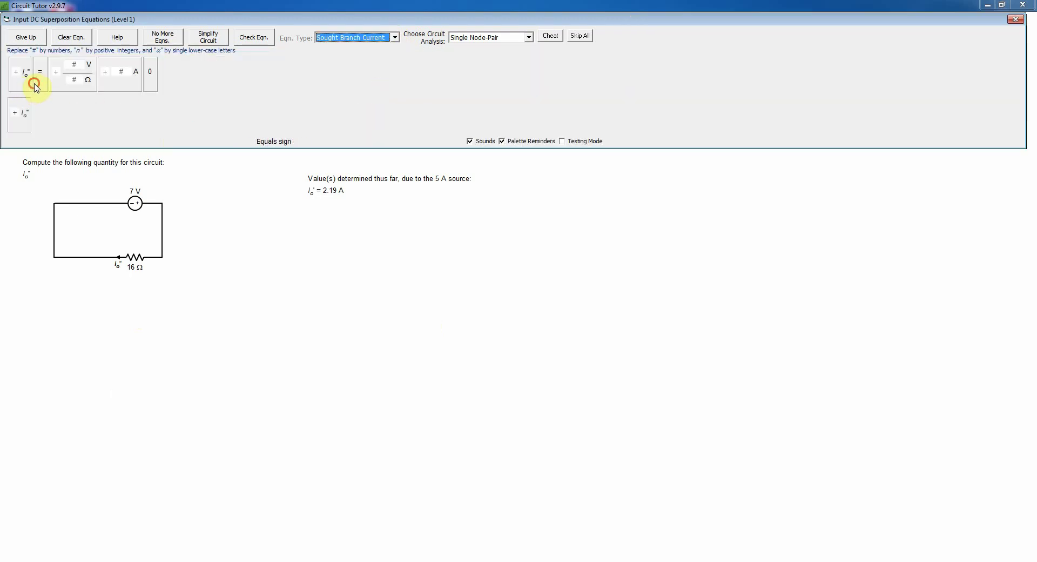
{"action": "left_click", "coordinate": [38, 85]}
{"action": "left_click", "coordinate": [60, 85]}
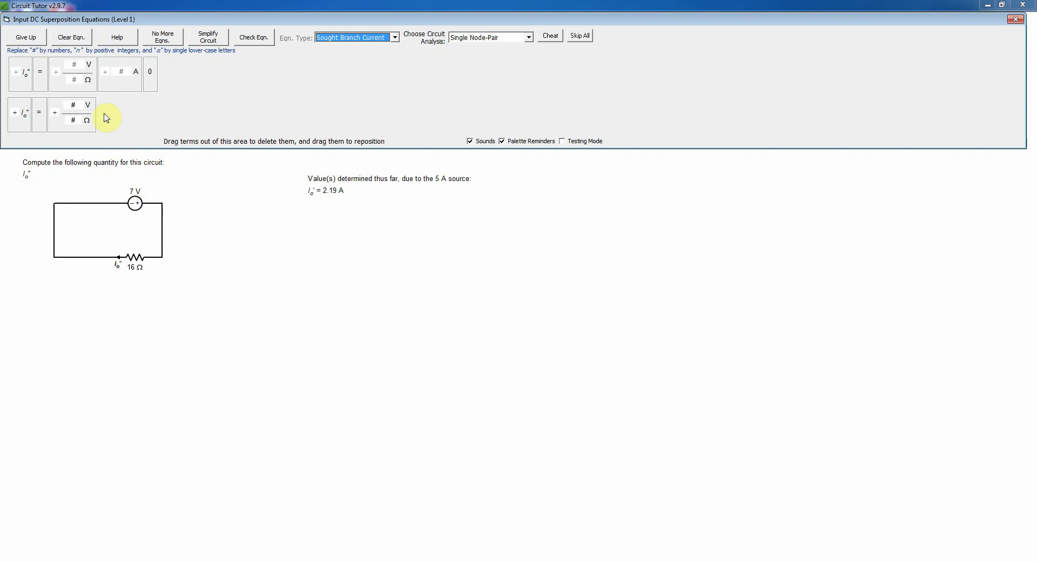
{"action": "left_click", "coordinate": [77, 105]}
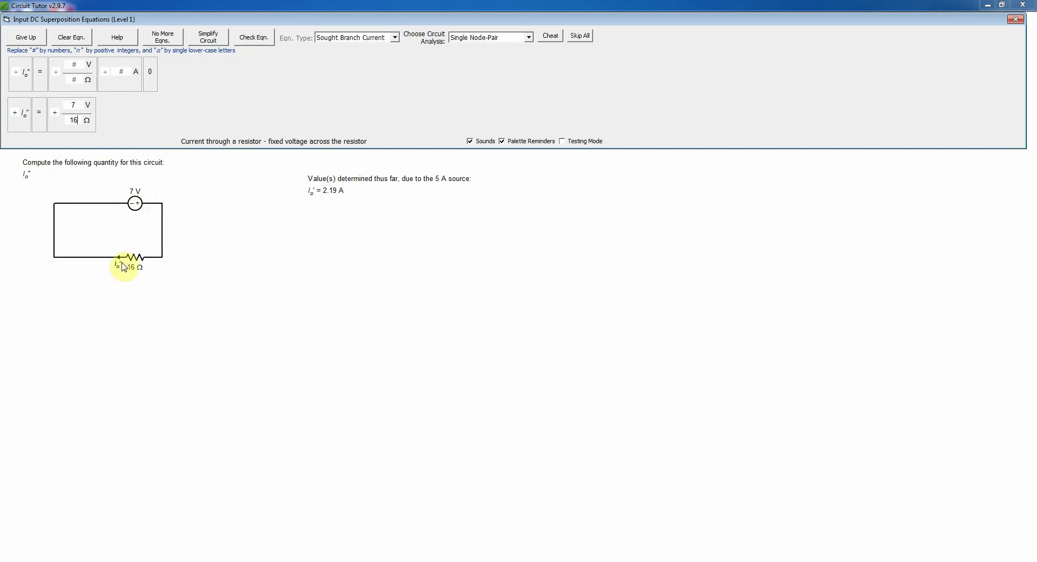
{"action": "left_click", "coordinate": [252, 42]}
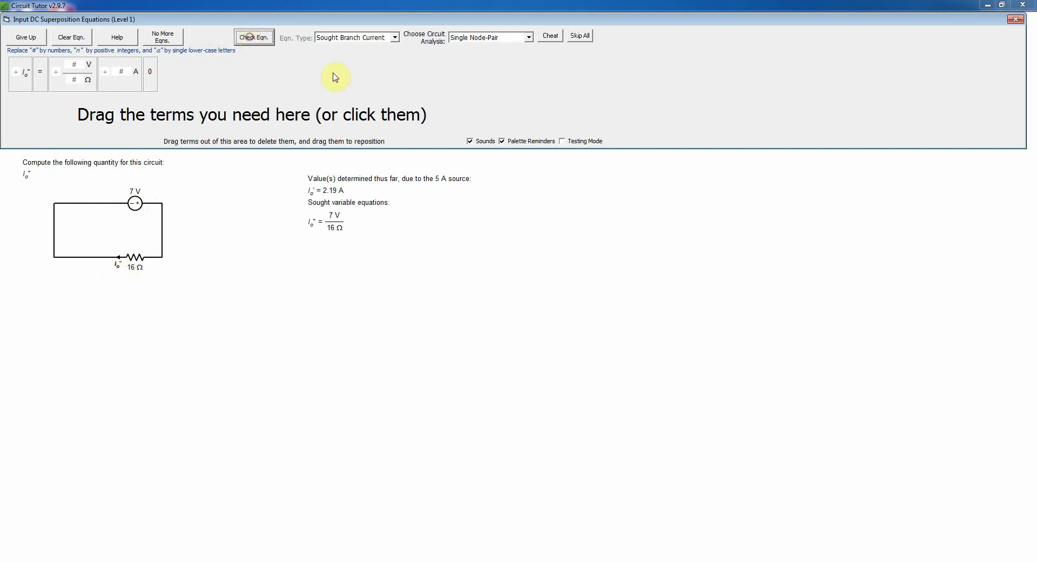
{"action": "left_click", "coordinate": [176, 38]}
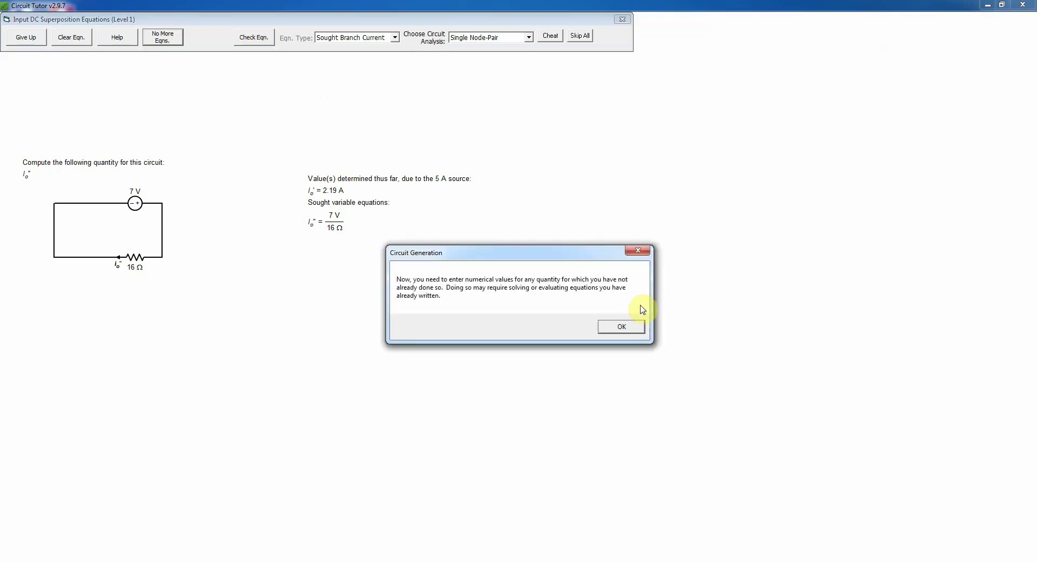
Step: Fill in Io'' = 0.438 A using Cheat and submit it for checking
{"action": "left_click", "coordinate": [623, 327]}
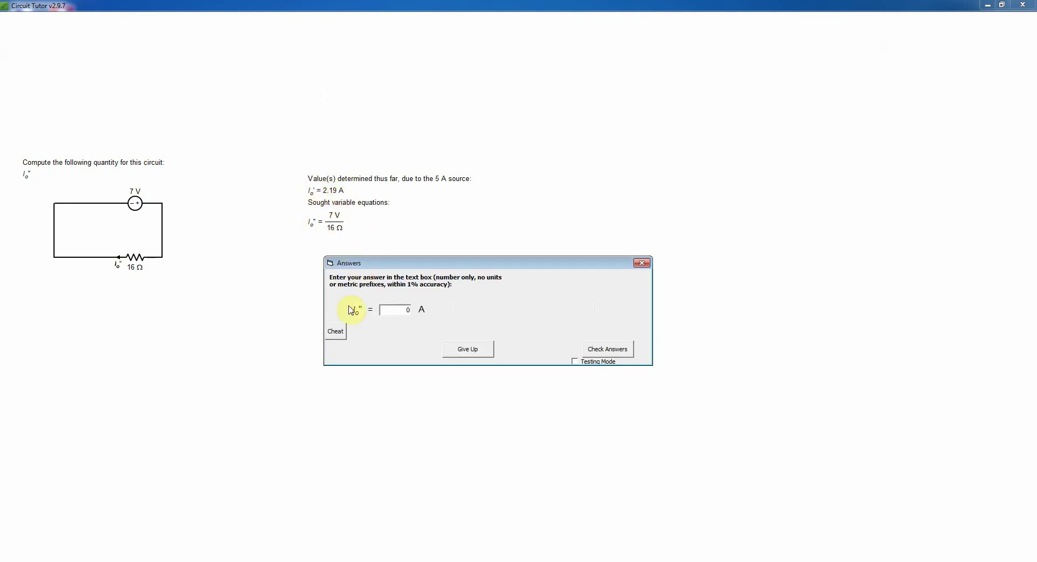
{"action": "left_click", "coordinate": [340, 335]}
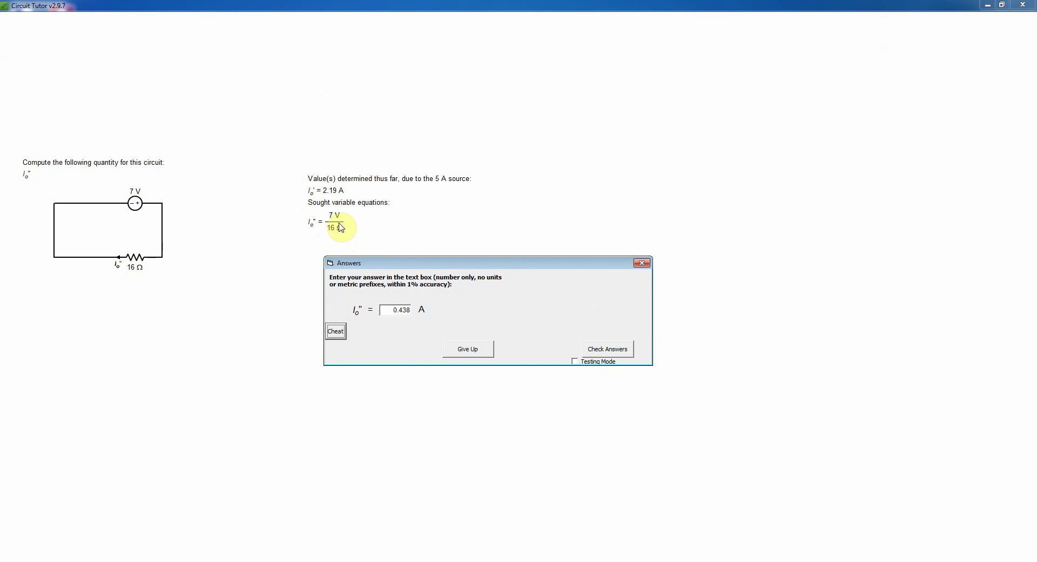
{"action": "left_click", "coordinate": [606, 350]}
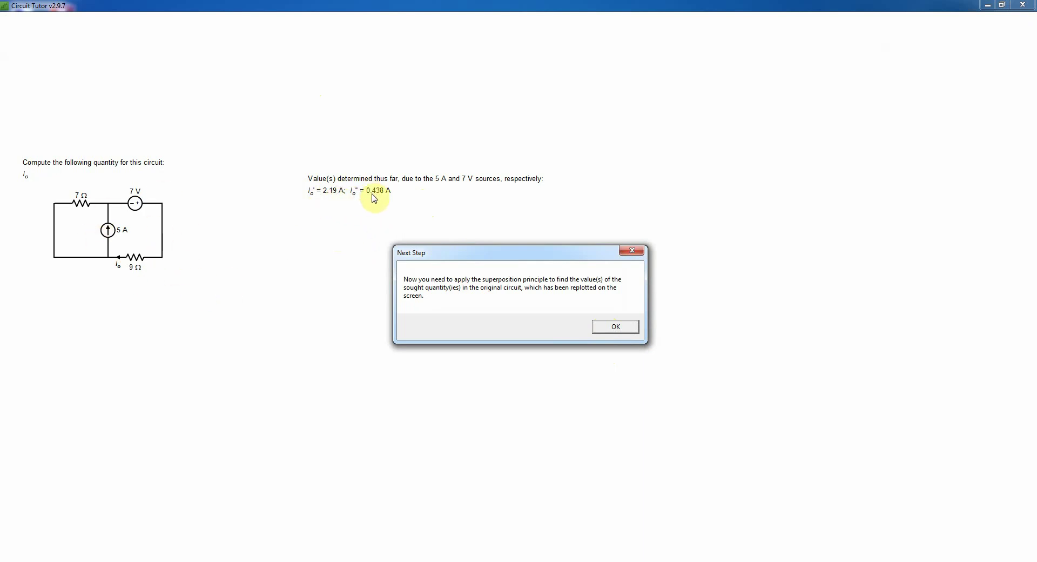
Step: Submit the total Io = 2.62 A and dismiss the all-correct message
{"action": "left_click", "coordinate": [617, 328]}
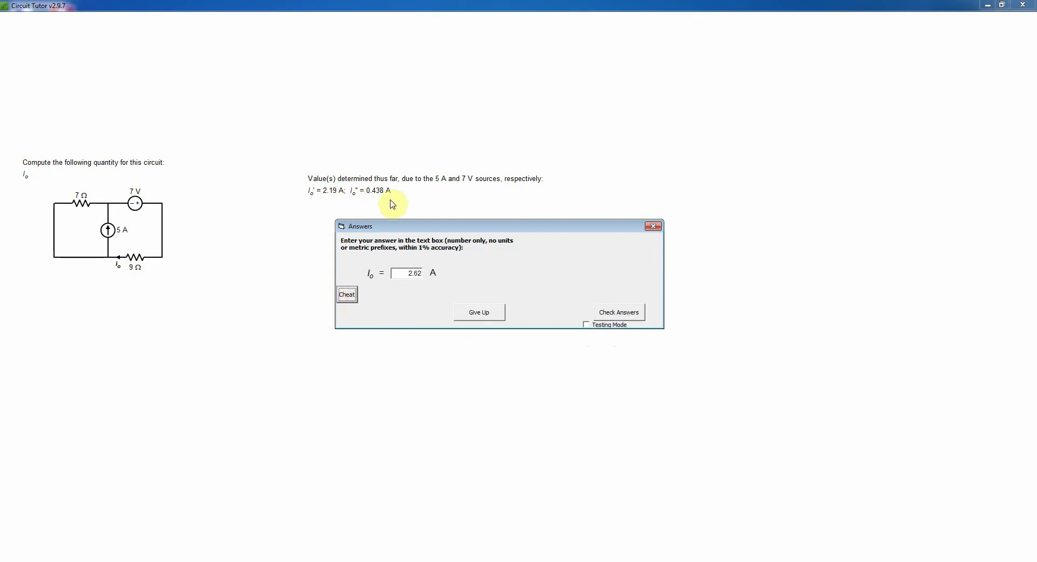
{"action": "left_click", "coordinate": [619, 312]}
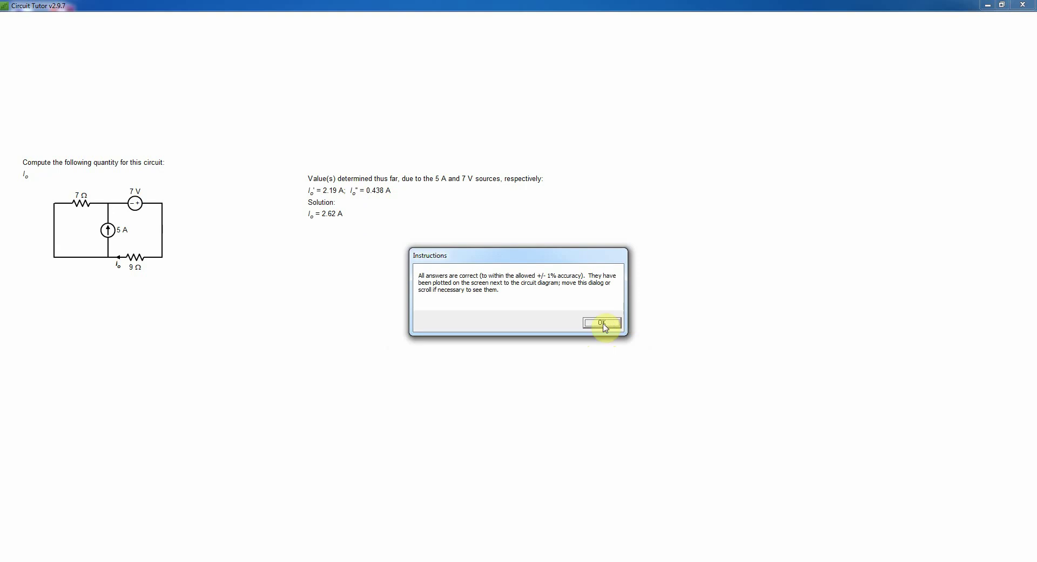
{"action": "left_click", "coordinate": [603, 323]}
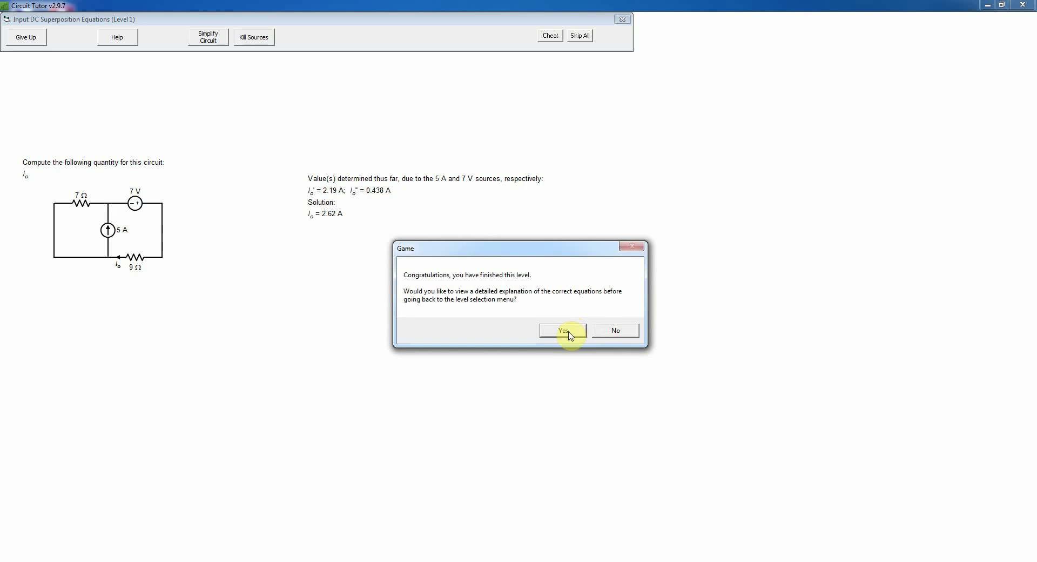
Step: Accept the Game dialog's offer, read the worked superposition solution for Level 1, then close it
{"action": "left_click", "coordinate": [564, 330]}
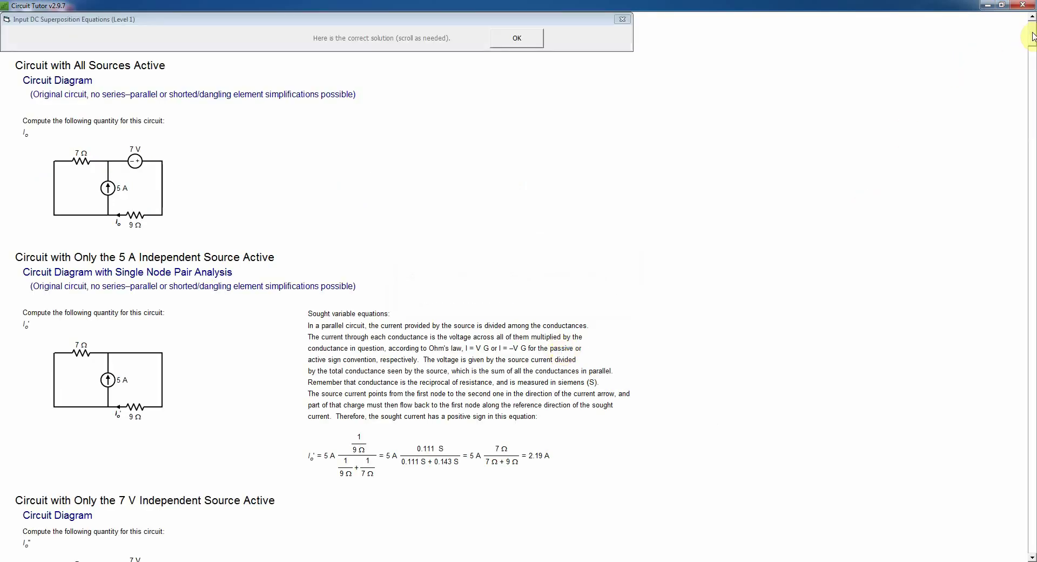
{"action": "left_click_drag", "start_coordinate": [1032, 36], "coordinate": [1005, 11]}
{"action": "left_click", "coordinate": [531, 38]}
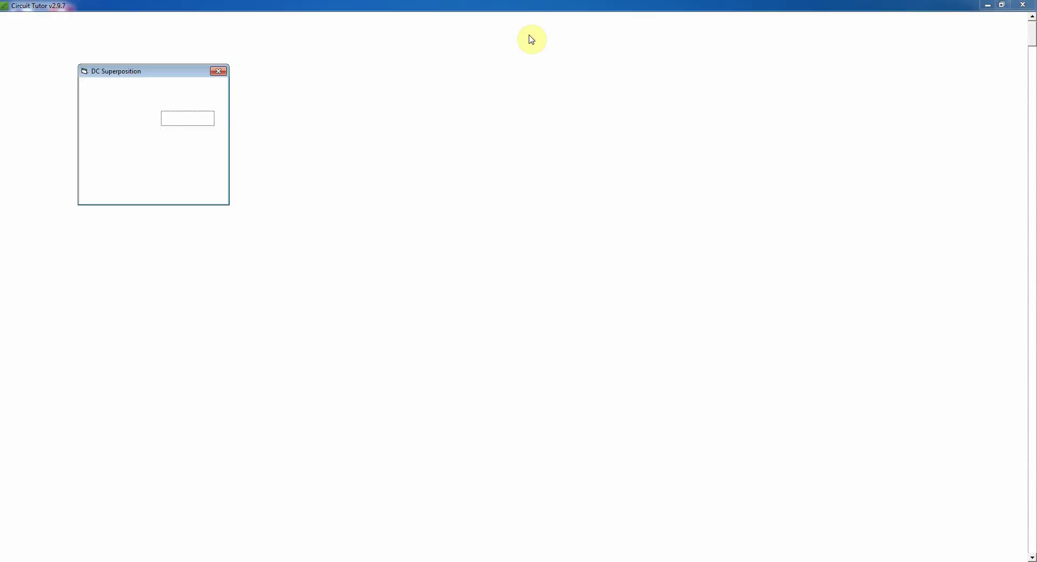